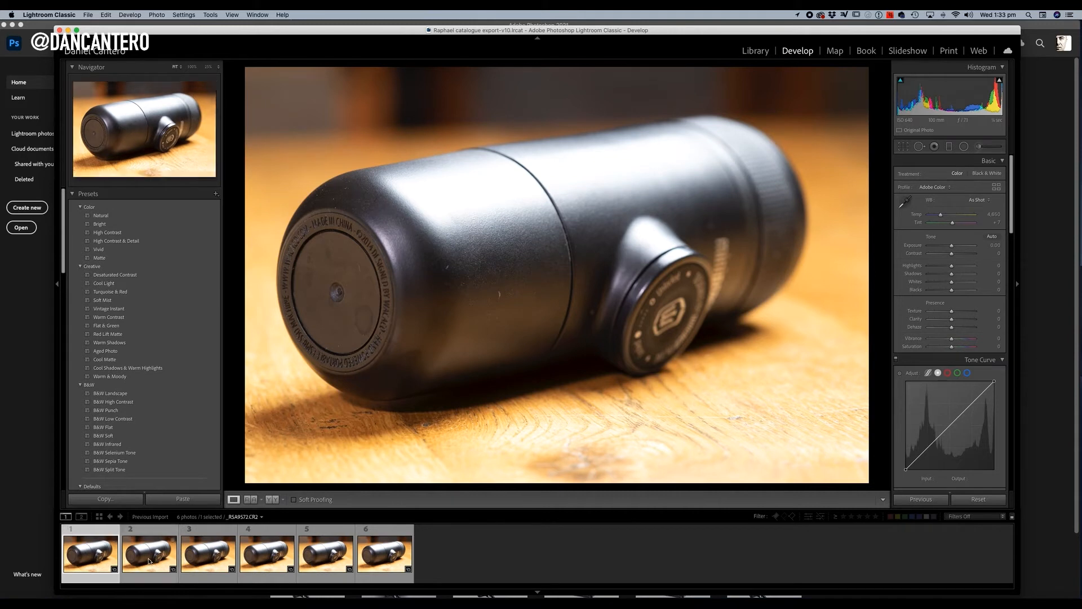
# Select all six photos of the black cylinder and open them together as layers in Photoshop.
pyautogui.keyDown('shift'); pyautogui.click(382, 554); pyautogui.keyUp('shift')
pyautogui.rightClick(381, 554)
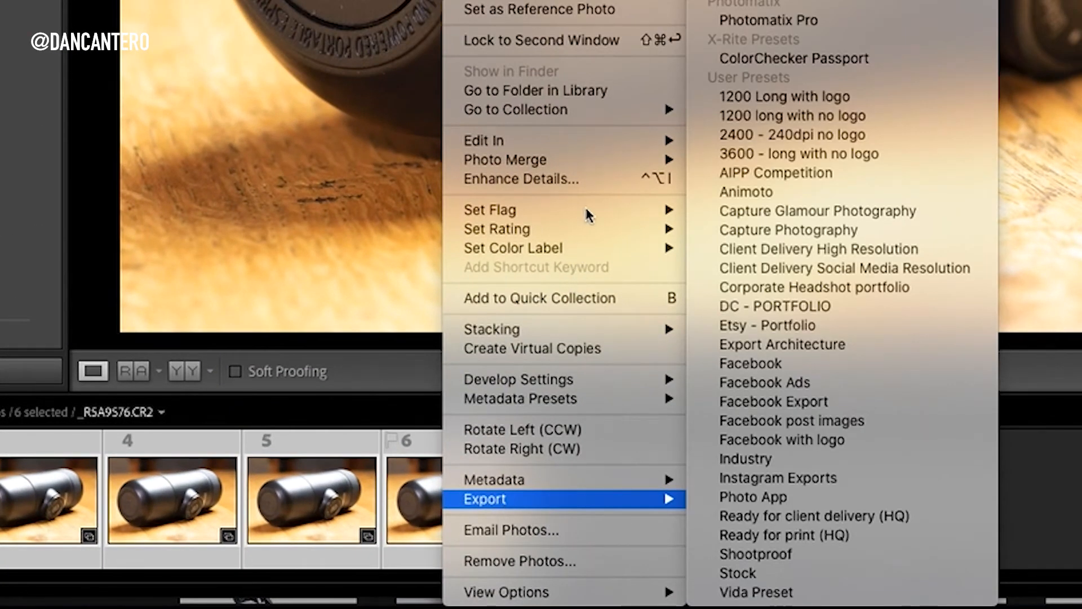
pyautogui.moveTo(613, 140)
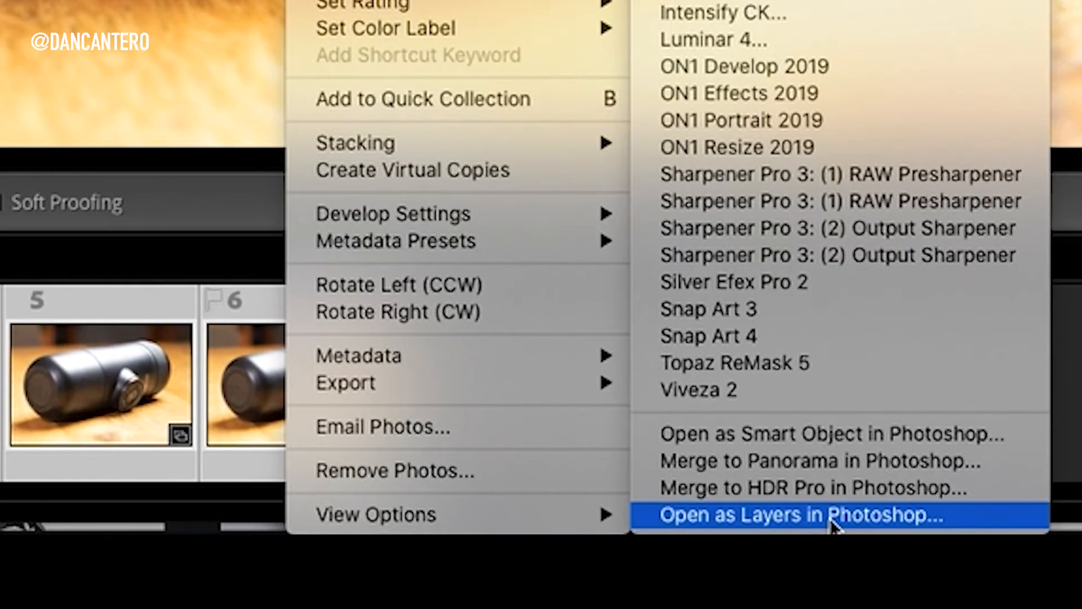
pyautogui.click(826, 569)
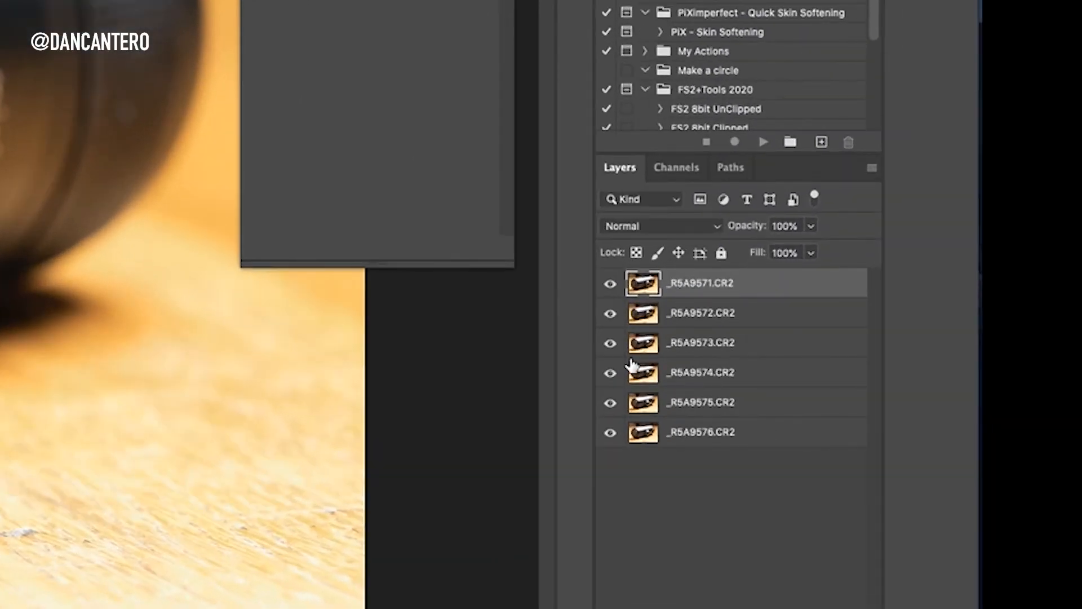
# Hide the upper layers one by one and show them again to compare the focus area of each shot.
pyautogui.click(611, 284)
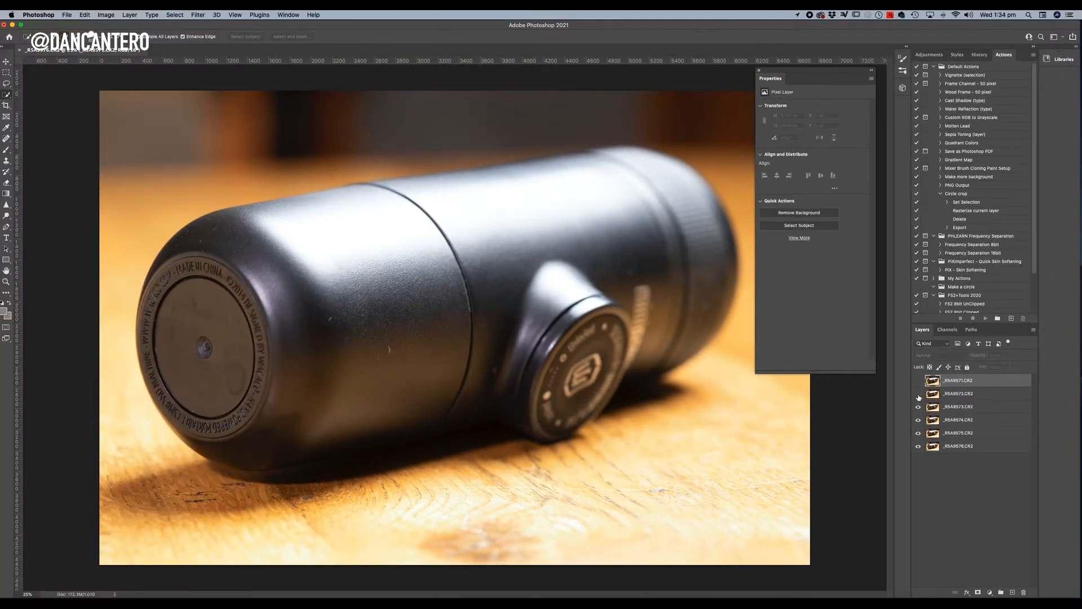
pyautogui.click(918, 395)
pyautogui.click(919, 407)
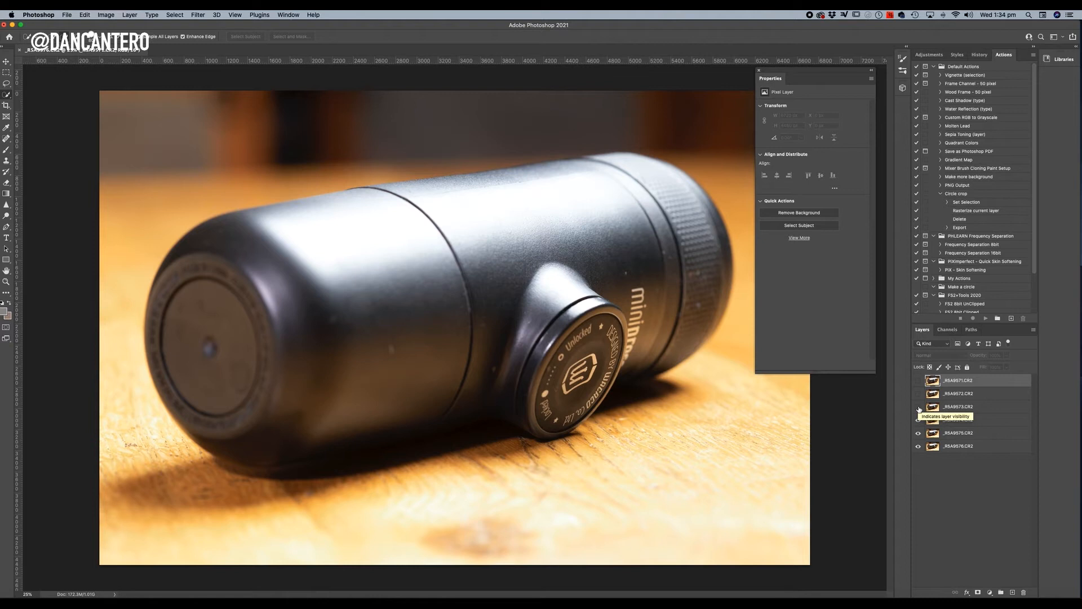
pyautogui.click(918, 406)
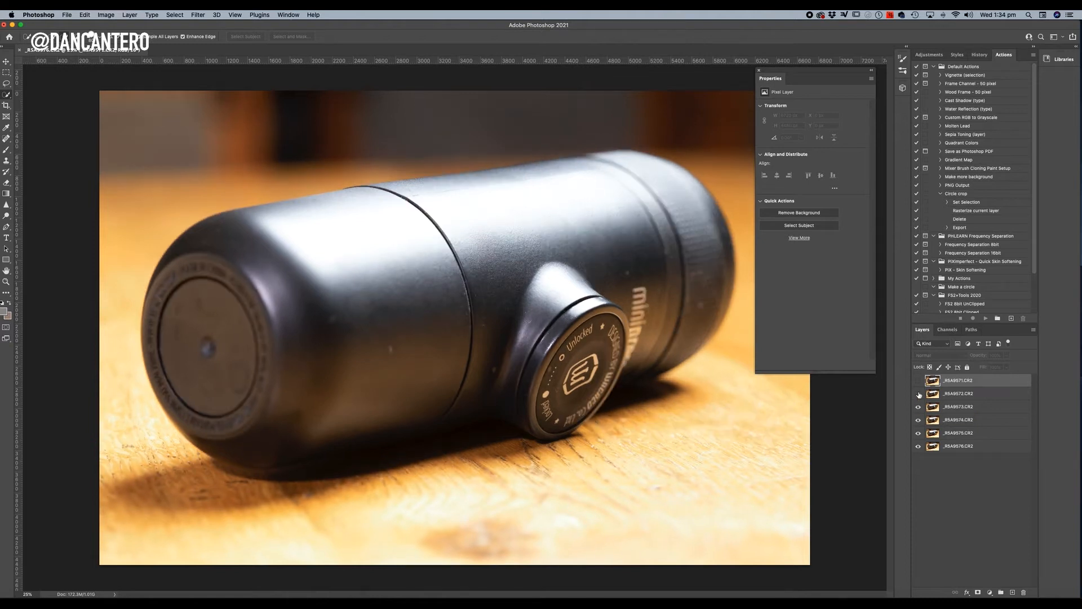
pyautogui.click(918, 393)
pyautogui.click(918, 381)
pyautogui.click(918, 381)
pyautogui.click(918, 393)
pyautogui.click(918, 407)
pyautogui.click(918, 419)
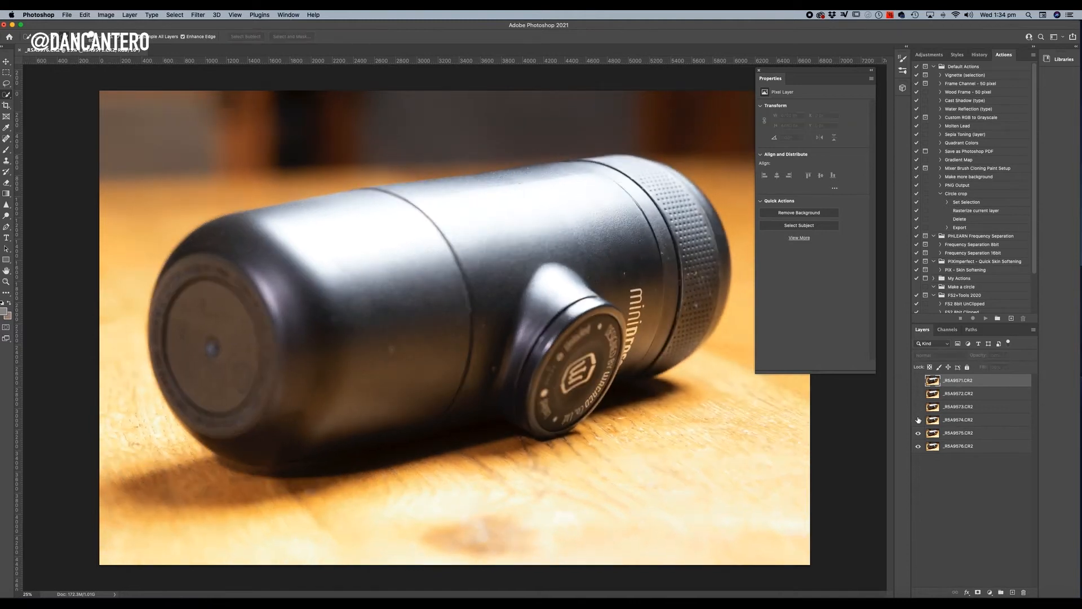
pyautogui.click(918, 419)
pyautogui.click(918, 406)
pyautogui.click(918, 393)
pyautogui.click(918, 381)
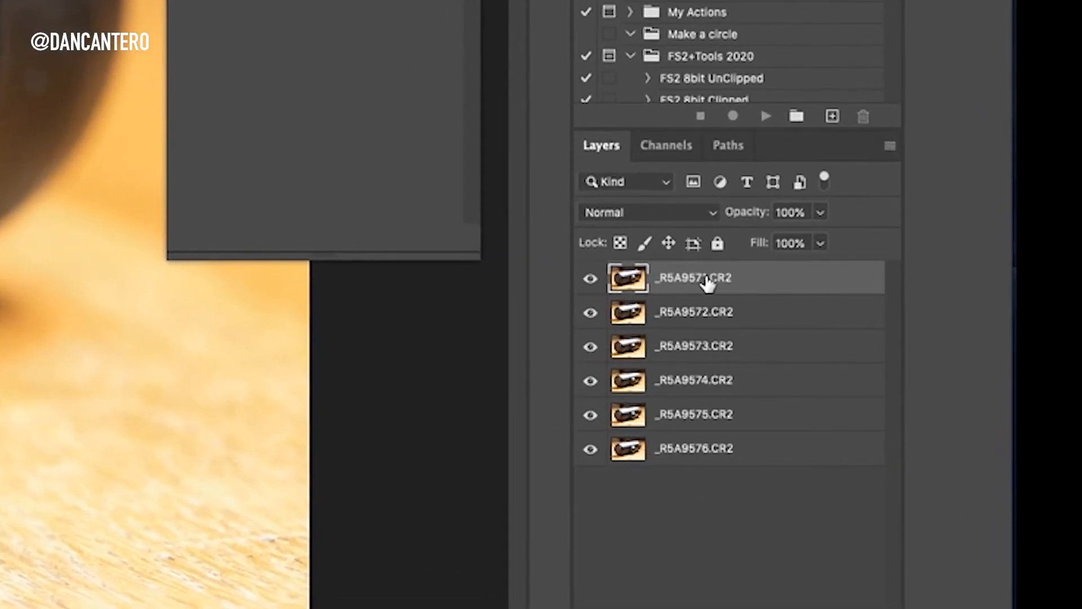
# Select all six layers, from _R5A9571.CR2 to _R5A9576.CR2, and auto-align them with the Auto projection.
pyautogui.keyDown('shift'); pyautogui.click(710, 461); pyautogui.keyUp('shift')
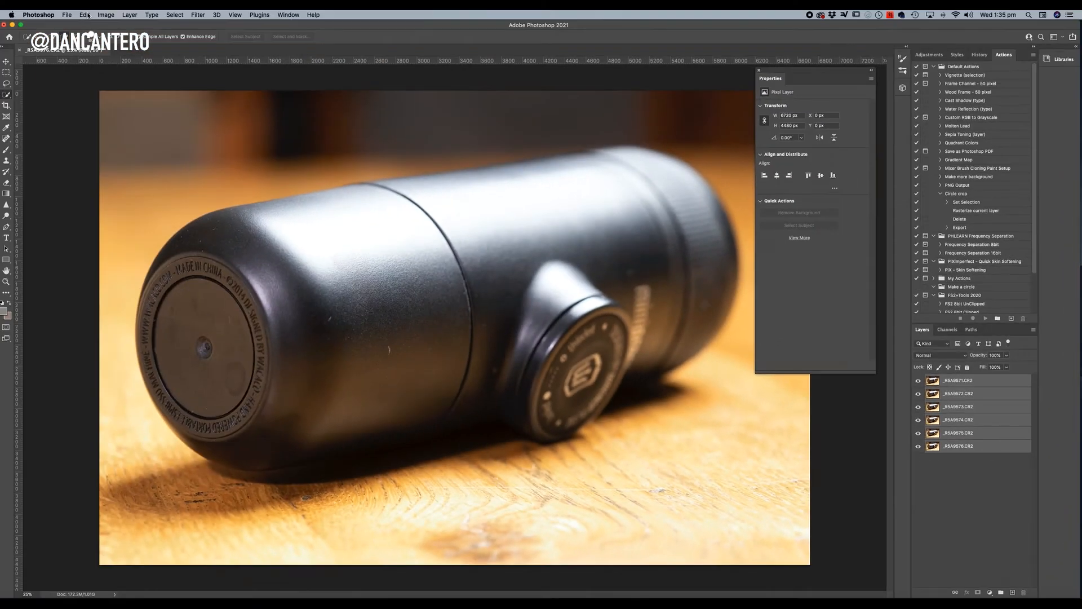
pyautogui.click(87, 14)
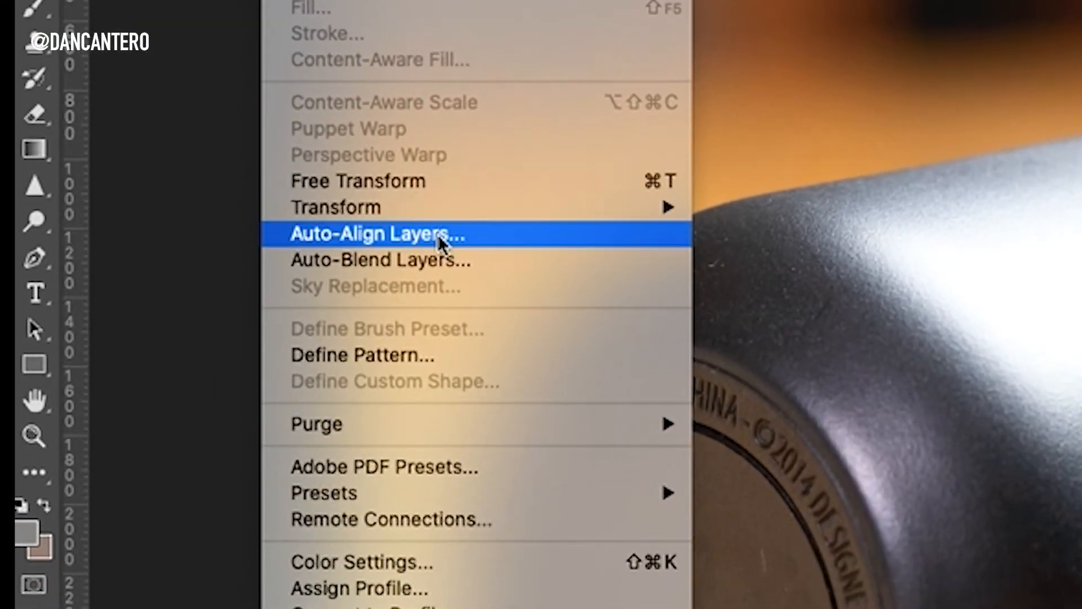
pyautogui.click(438, 234)
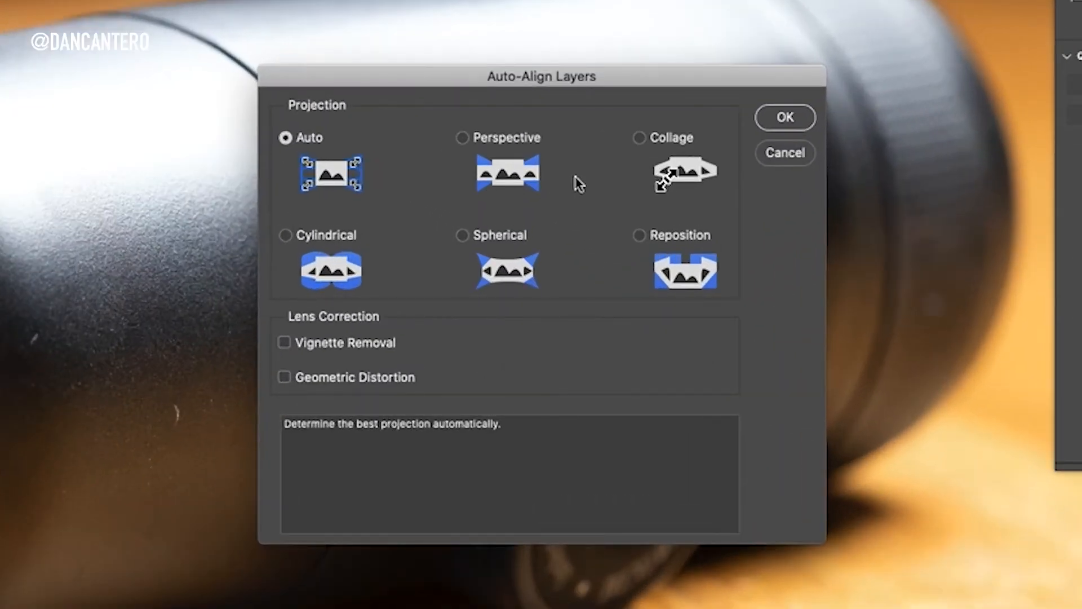
pyautogui.click(788, 119)
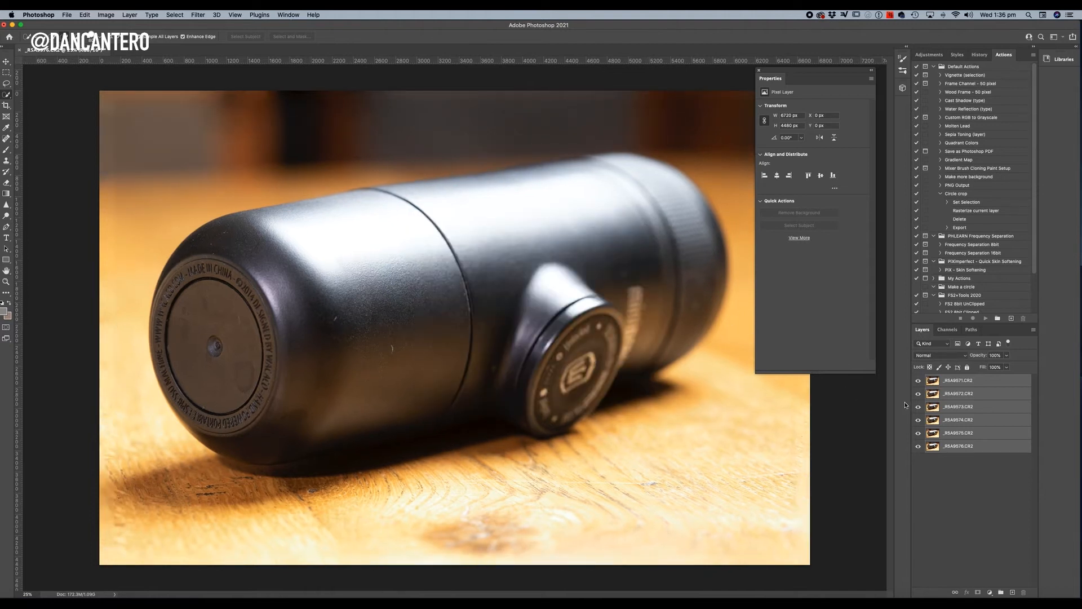
# Toggle the visibility of the aligned upper layers to check that the object stays in place between shots.
pyautogui.click(918, 381)
pyautogui.click(918, 393)
pyautogui.click(918, 407)
pyautogui.click(918, 407)
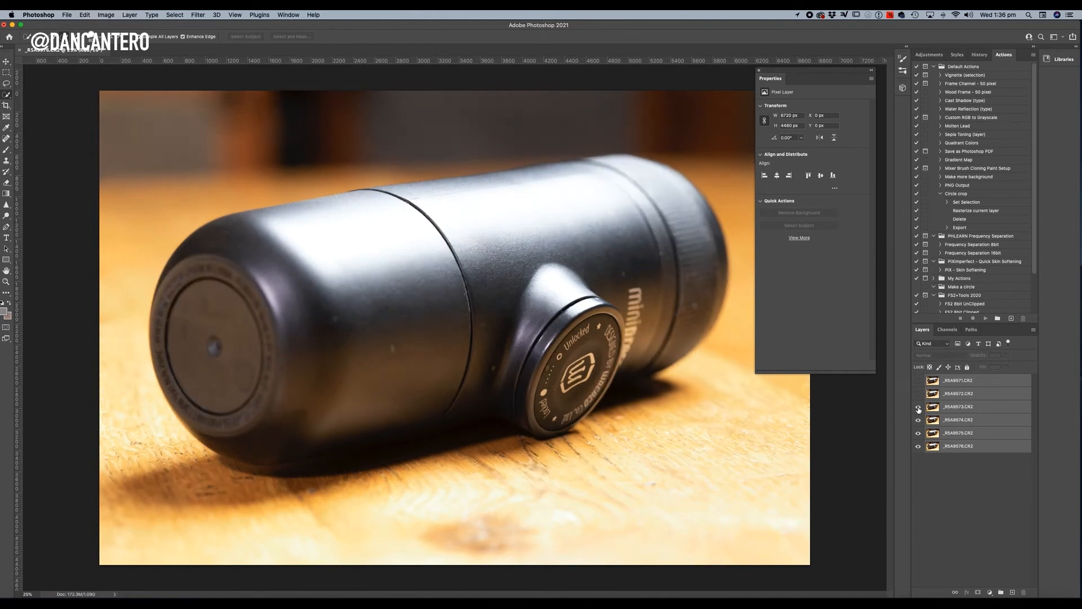
pyautogui.click(918, 407)
pyautogui.click(918, 407)
pyautogui.click(918, 406)
pyautogui.click(918, 420)
pyautogui.click(918, 420)
pyautogui.click(918, 406)
pyautogui.click(918, 393)
pyautogui.click(918, 381)
pyautogui.click(918, 381)
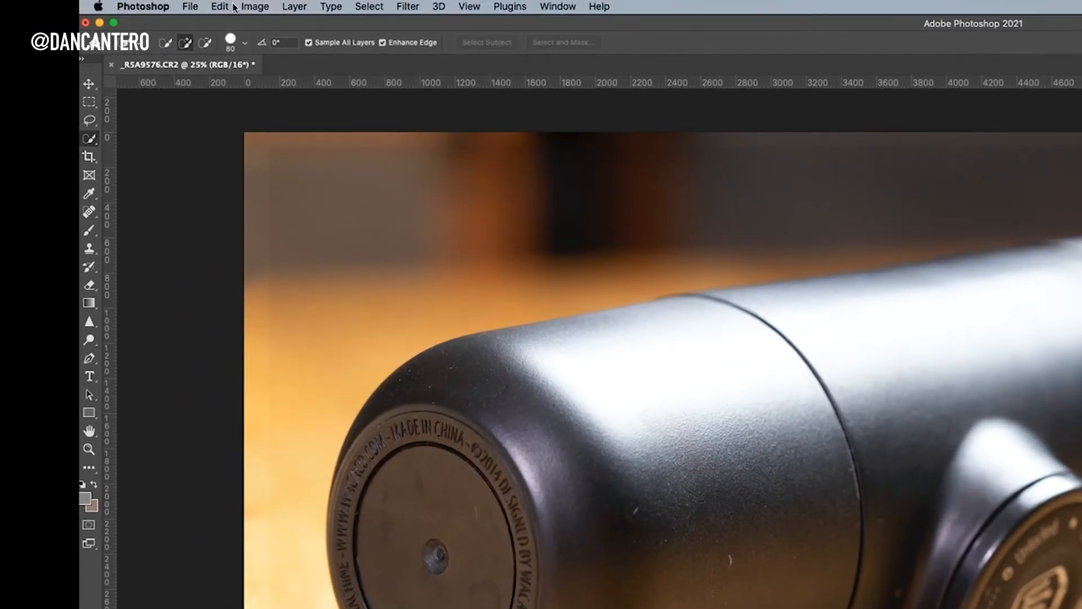
# Auto-blend the six aligned layers using the Stack Images method with Seamless Tones and Colors enabled.
pyautogui.click(123, 13)
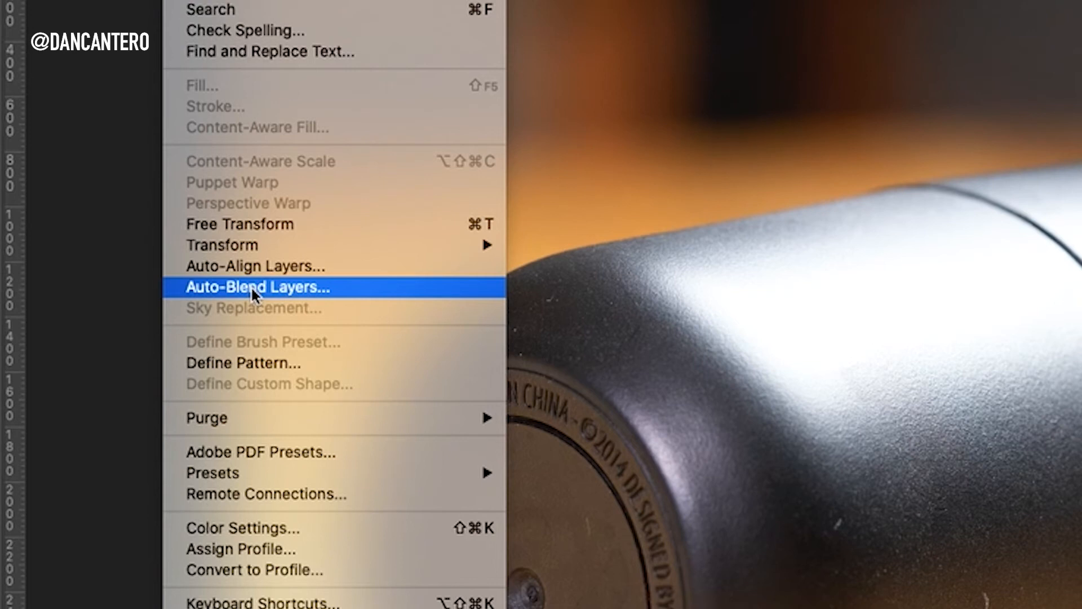
pyautogui.click(251, 286)
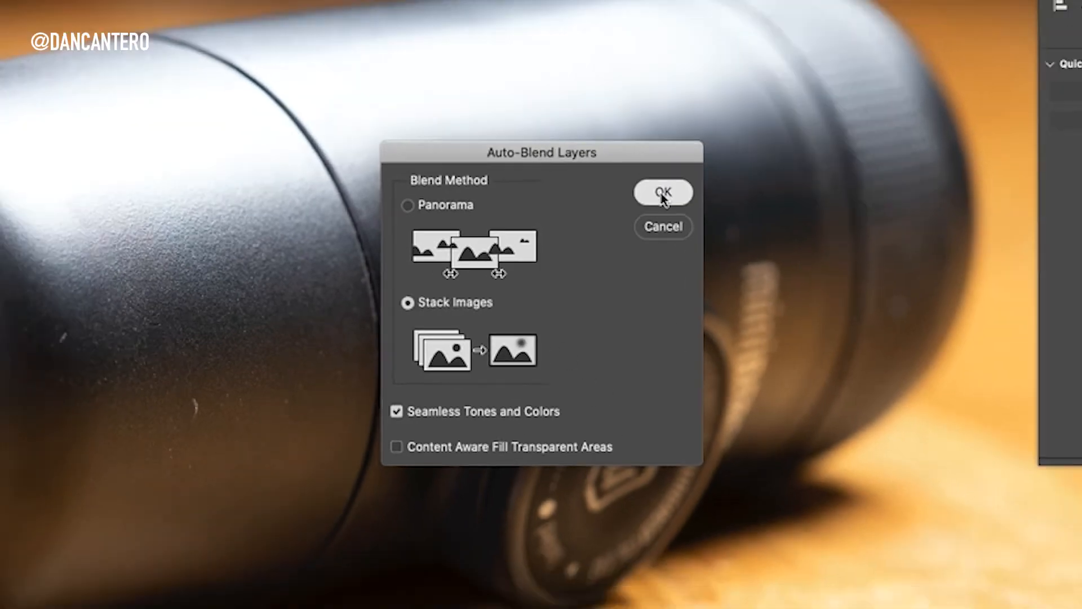
pyautogui.click(690, 166)
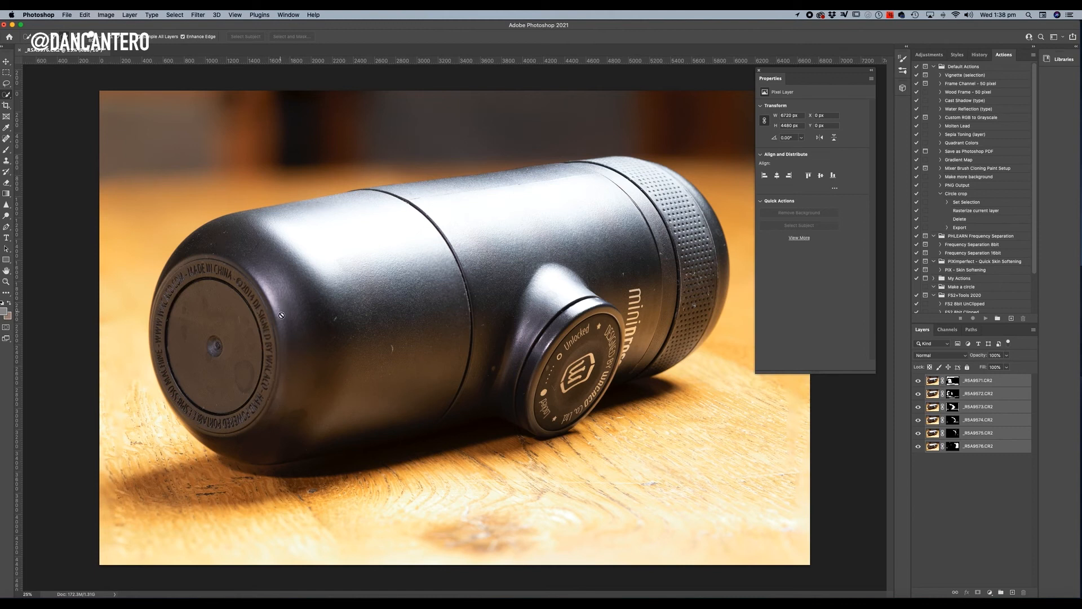
# Examine the sharpness of the blended image up close, from the engraved base to the textured far end.
pyautogui.click(6, 61)
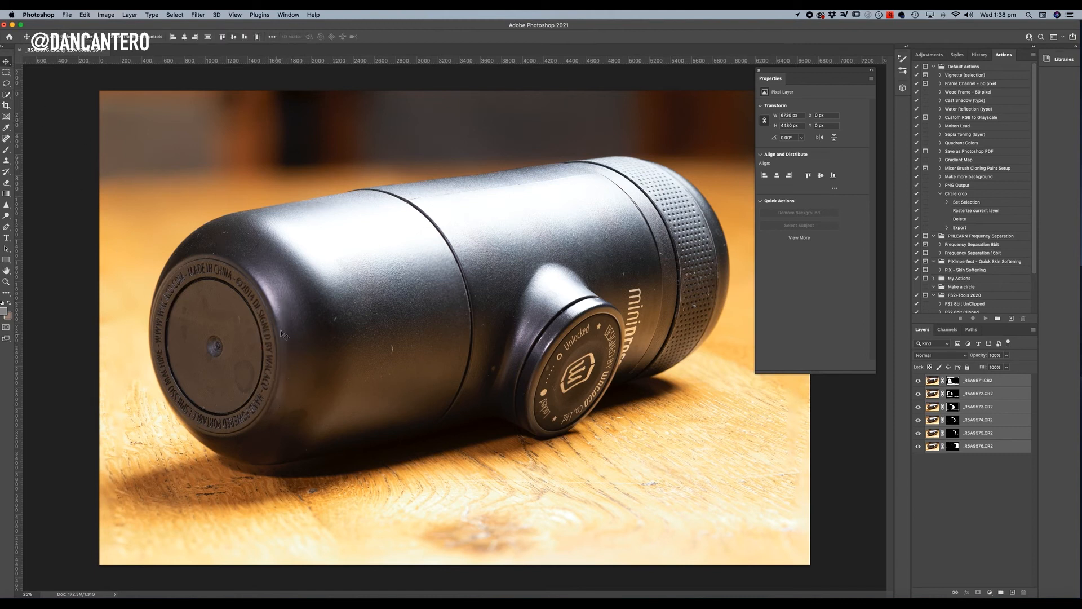
pyautogui.scroll(5, 285, 324)
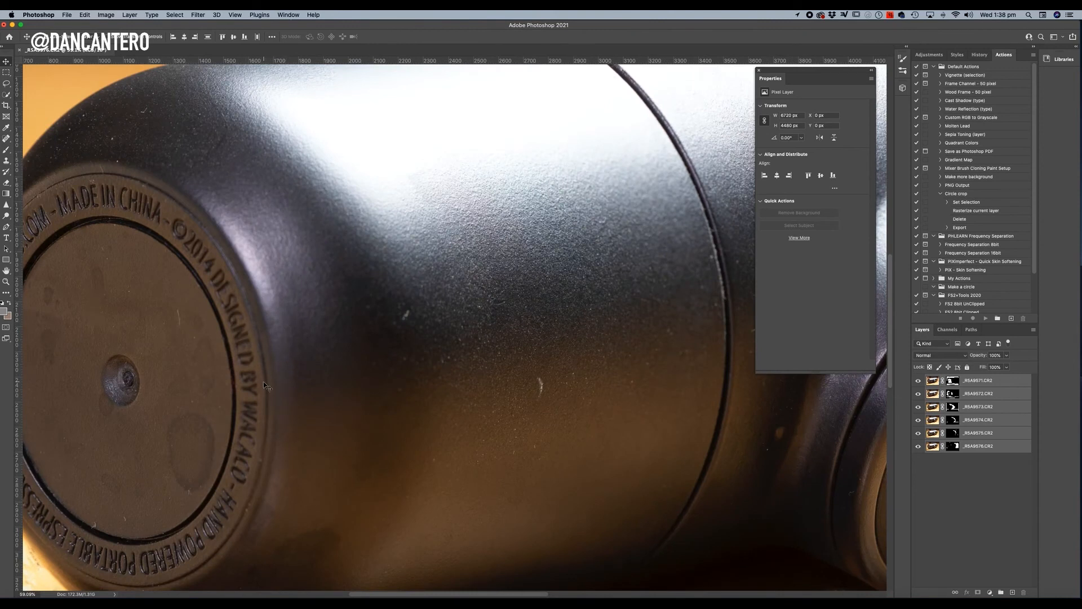
pyautogui.scroll(-3, 269, 369)
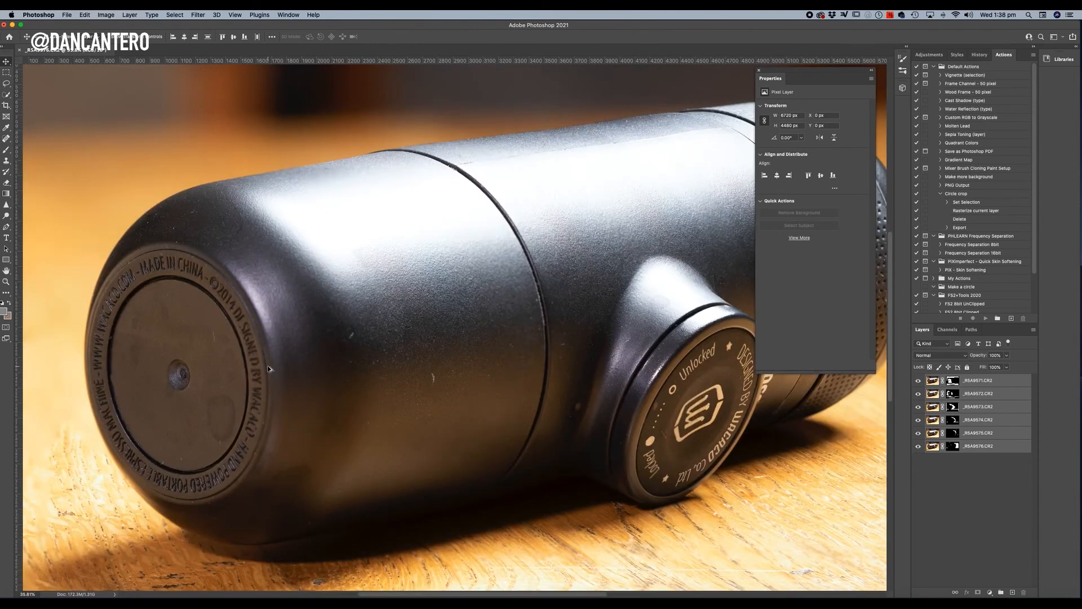
pyautogui.scroll(-2, 268, 368)
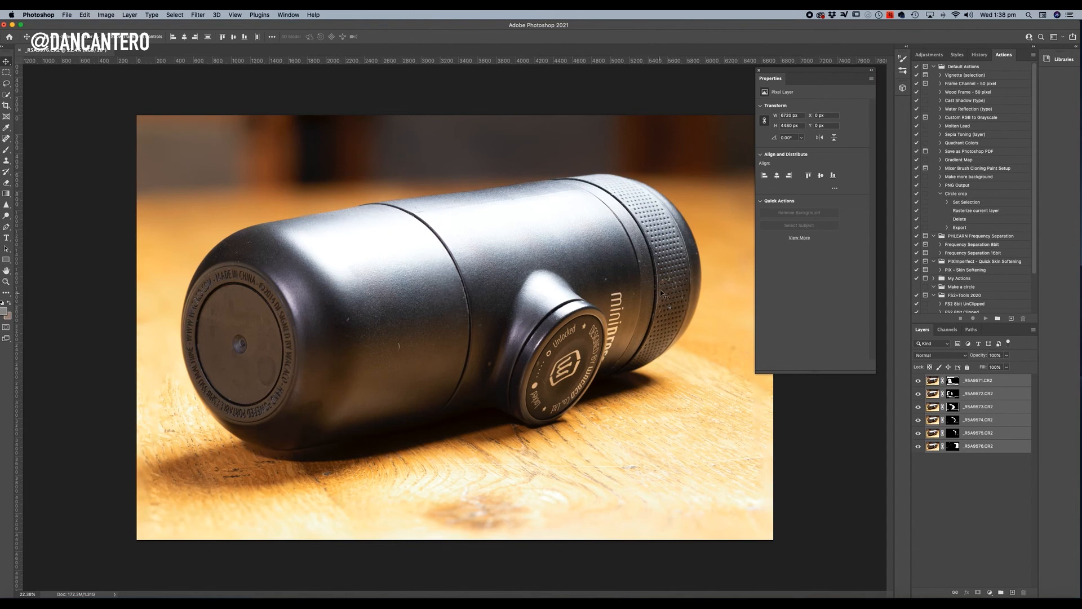
pyautogui.scroll(4, 688, 219)
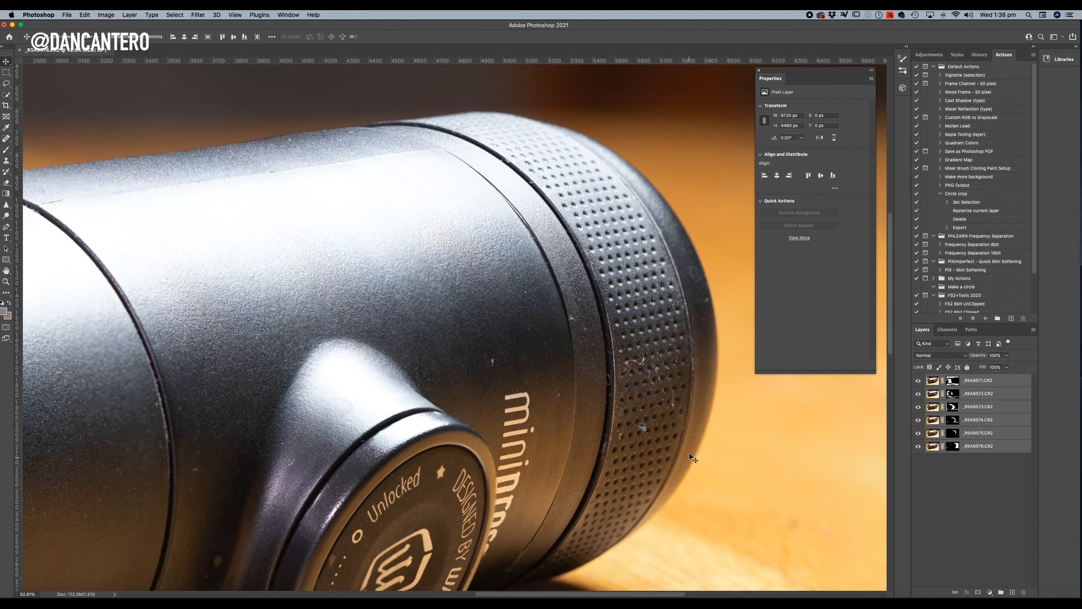
pyautogui.scroll(-2, 665, 419)
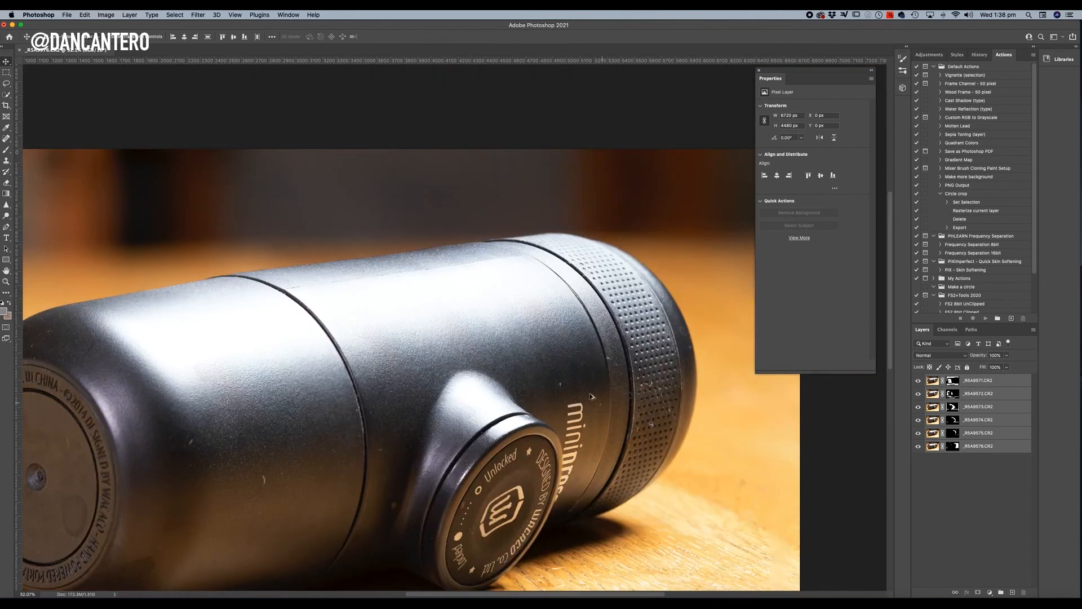
pyautogui.scroll(3, 564, 364)
pyautogui.scroll(-3, 483, 347)
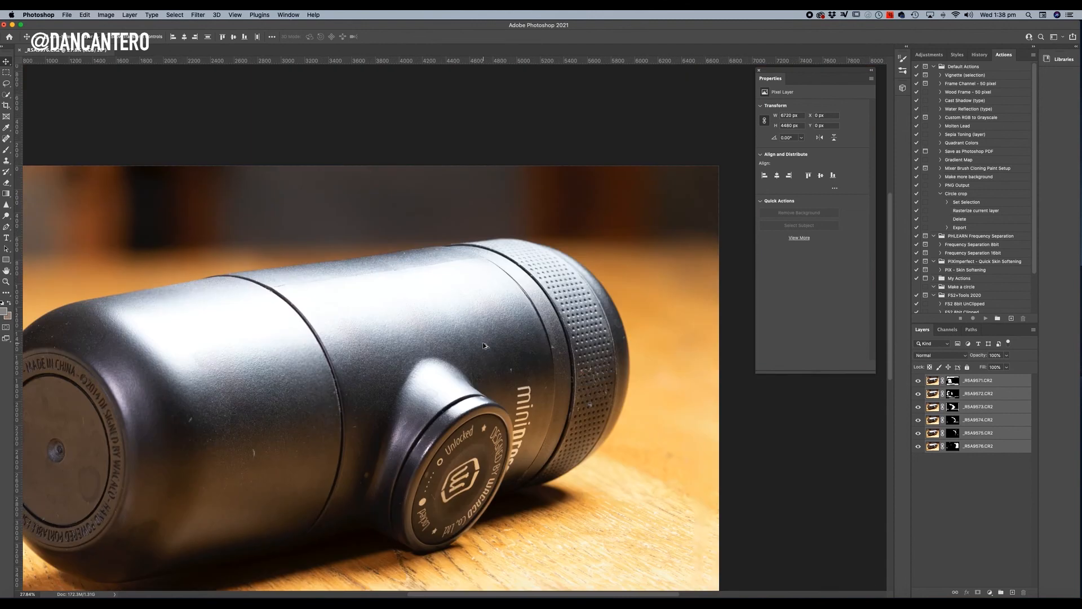
pyautogui.scroll(-2, 483, 346)
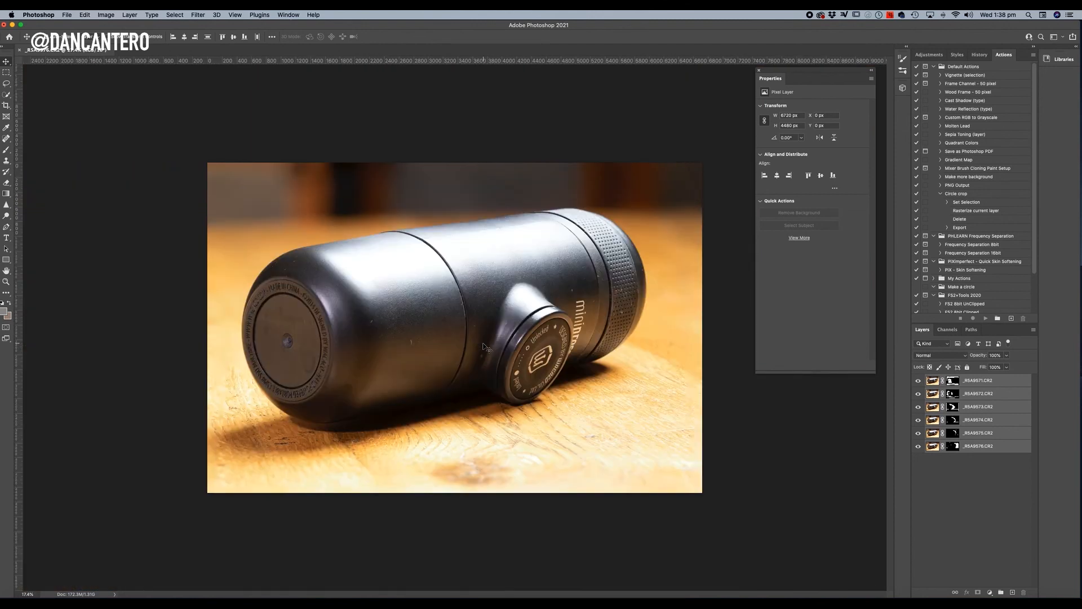